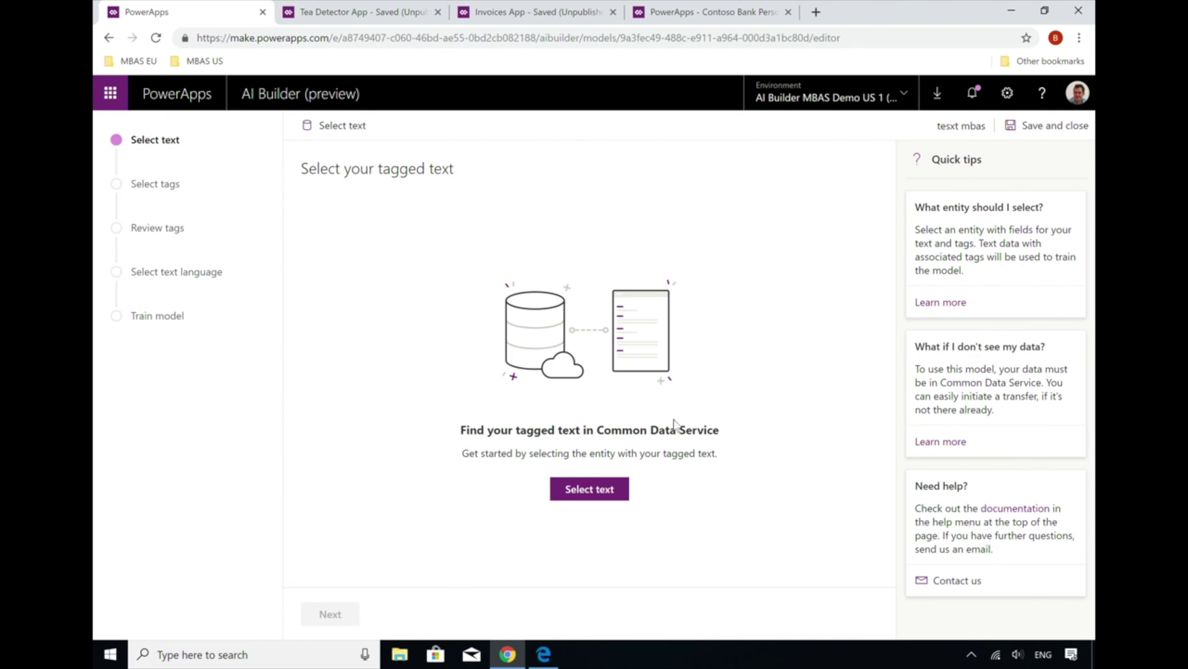
- Choose the Text field of the healthcare_feedback entity as the tagged text, review its preview and proceed to tag selection
click(615, 490)
click(919, 167)
text(feed)
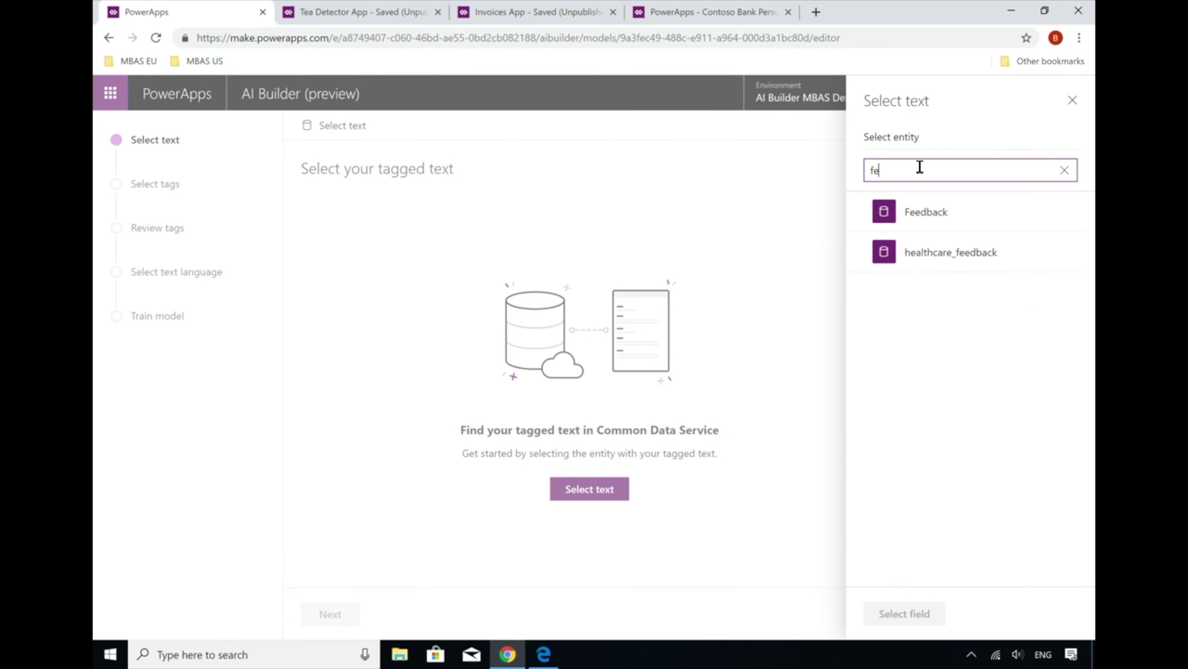
click(959, 254)
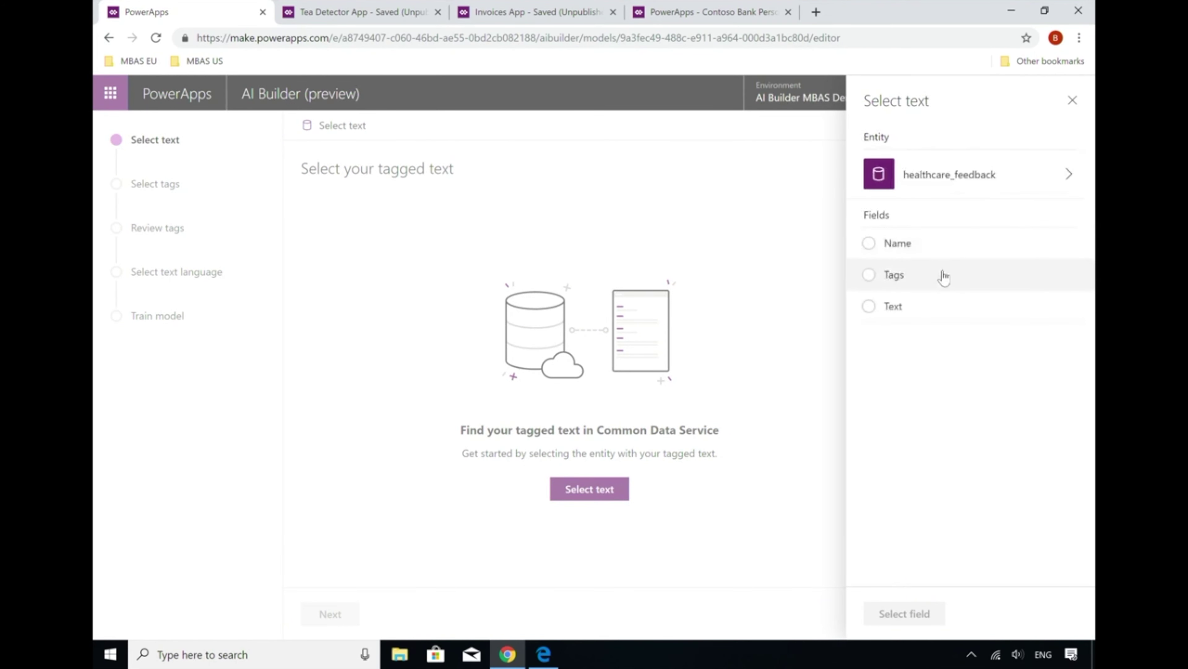
click(907, 312)
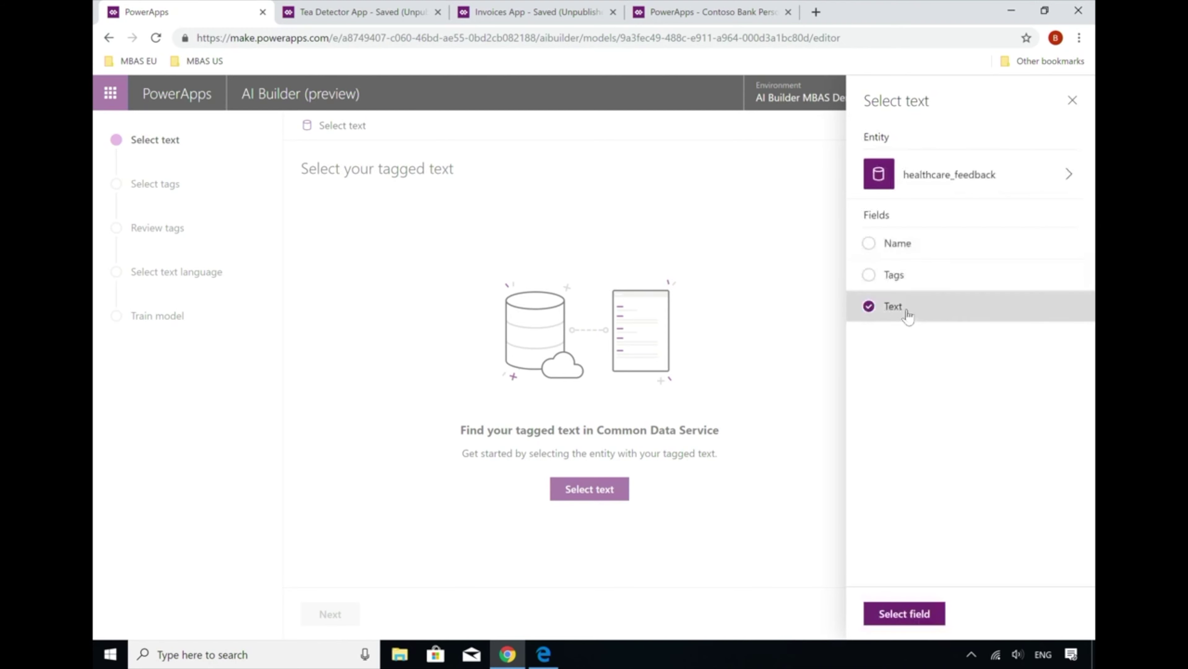
click(926, 613)
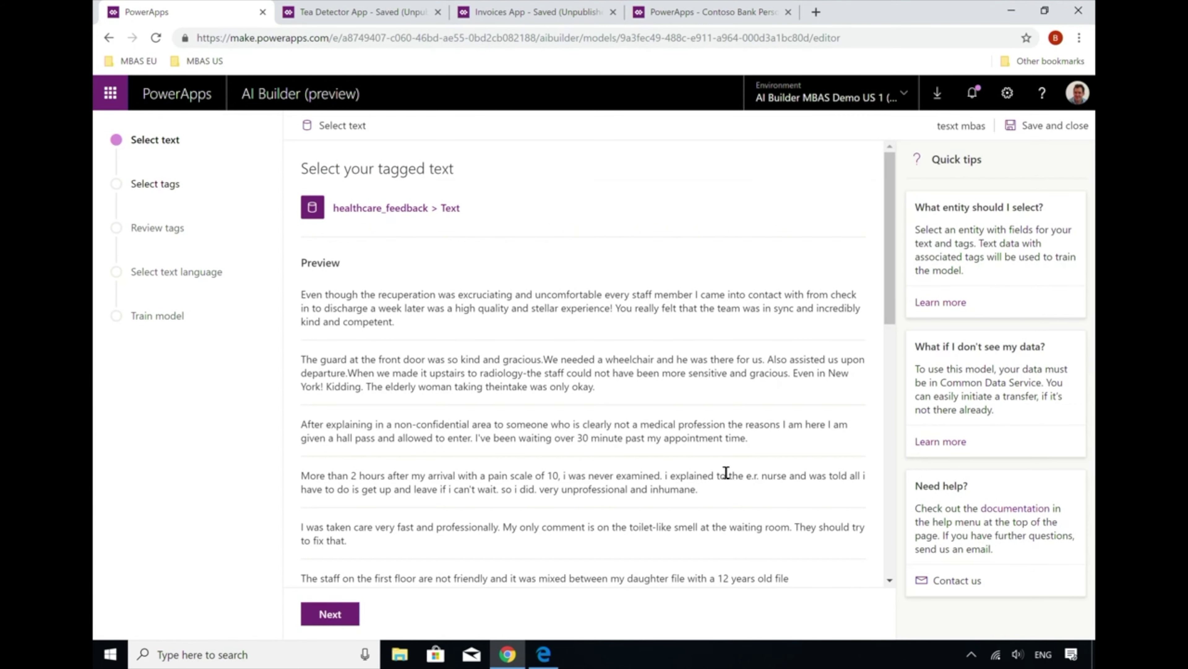
drag(885, 247, 889, 283)
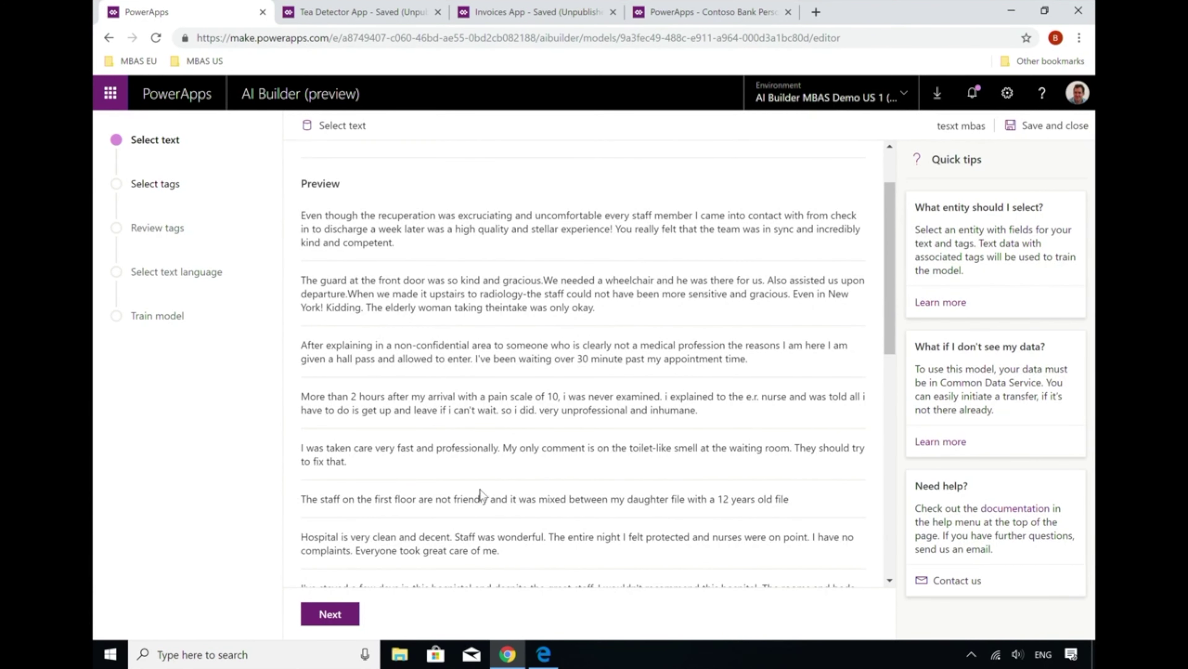
click(345, 618)
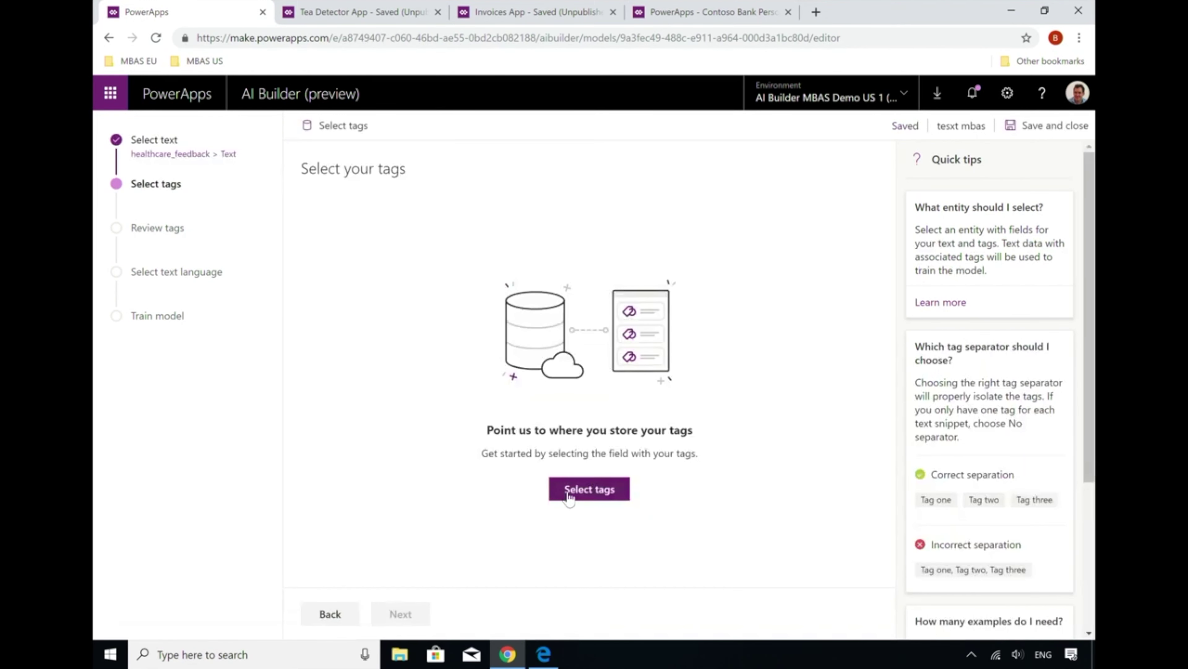
- Choose the Tags field of healthcare_feedback as the tag source with Comma as the separator, and proceed to the tag review
click(567, 495)
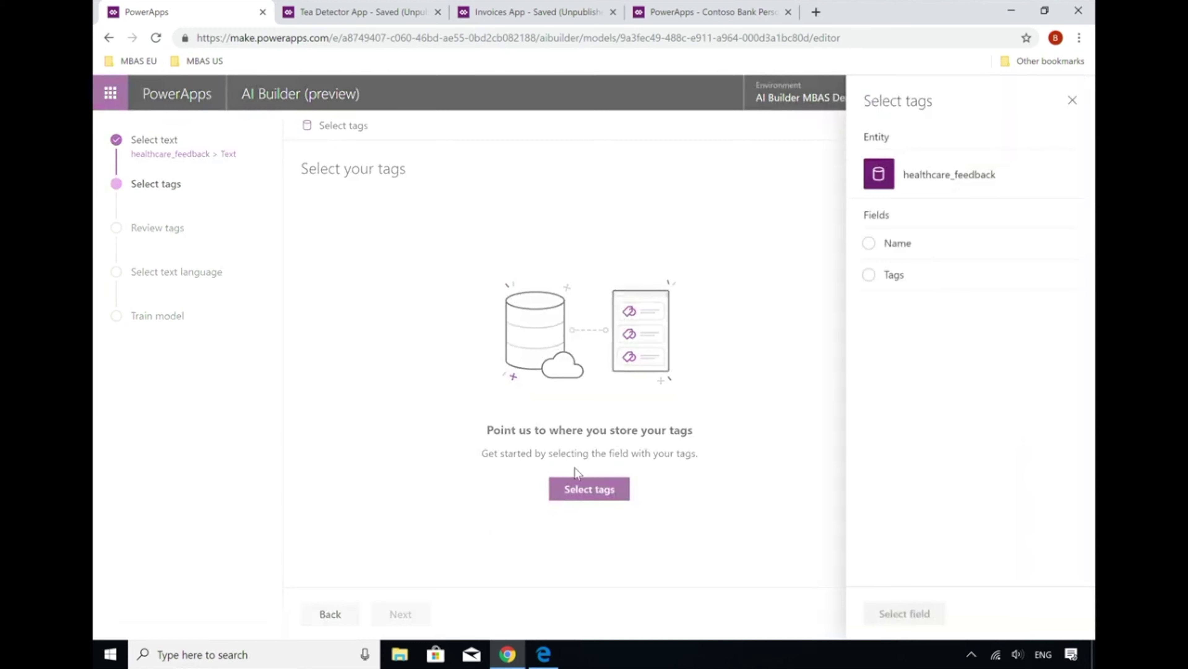
click(890, 281)
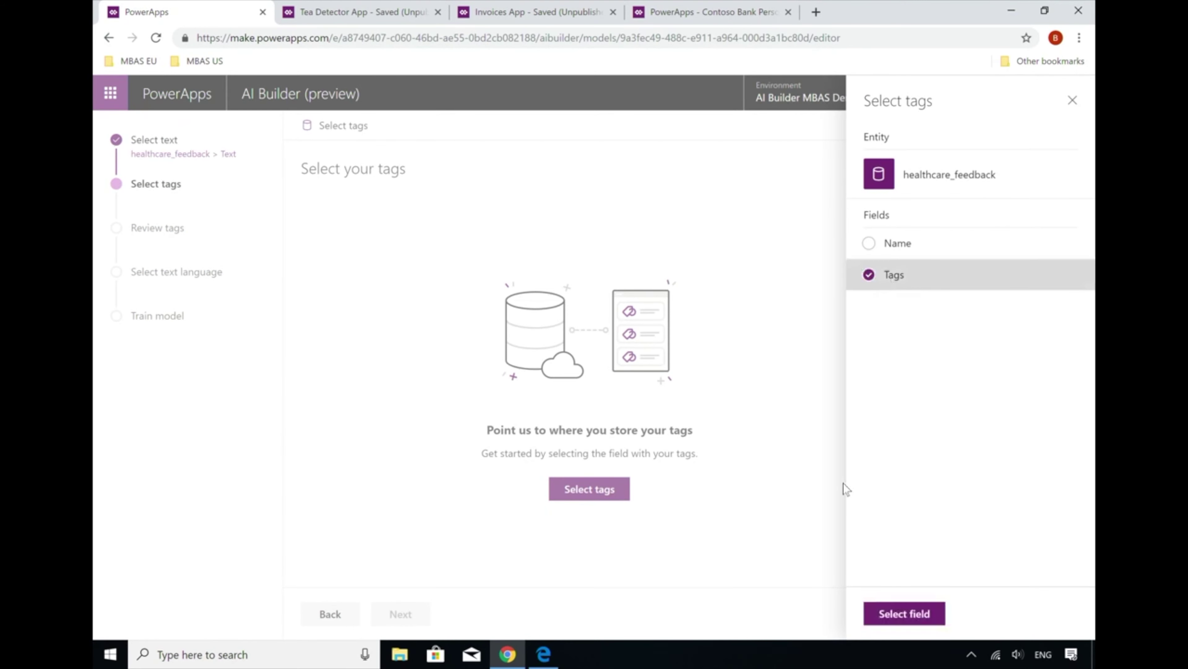
click(906, 614)
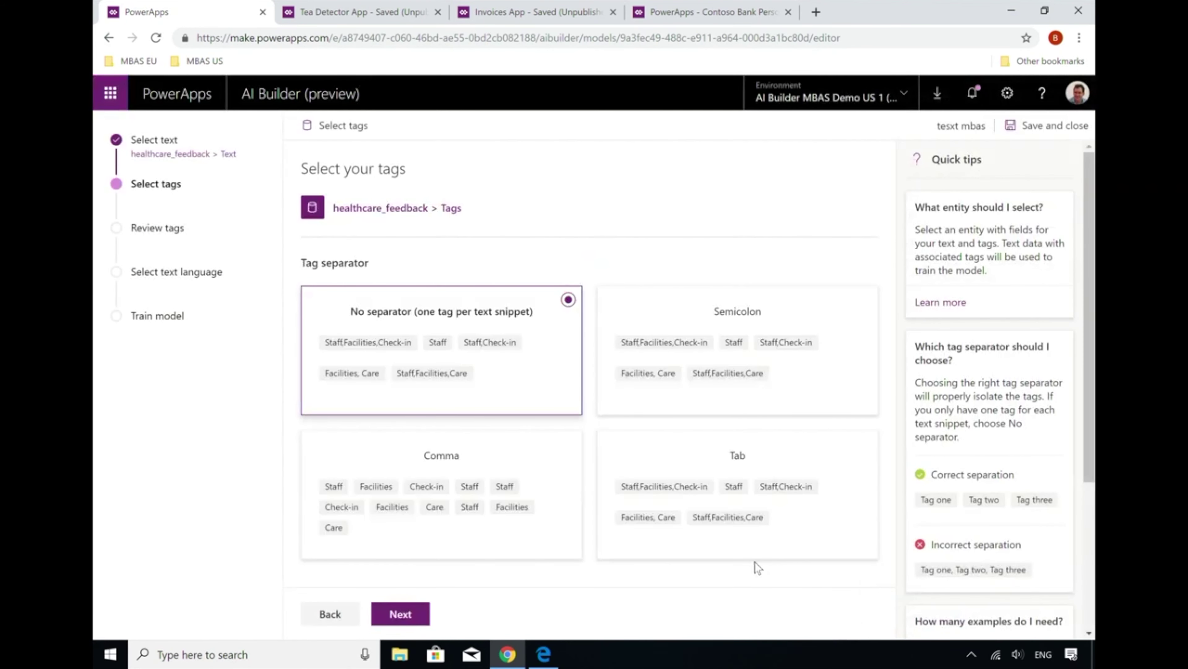
click(445, 557)
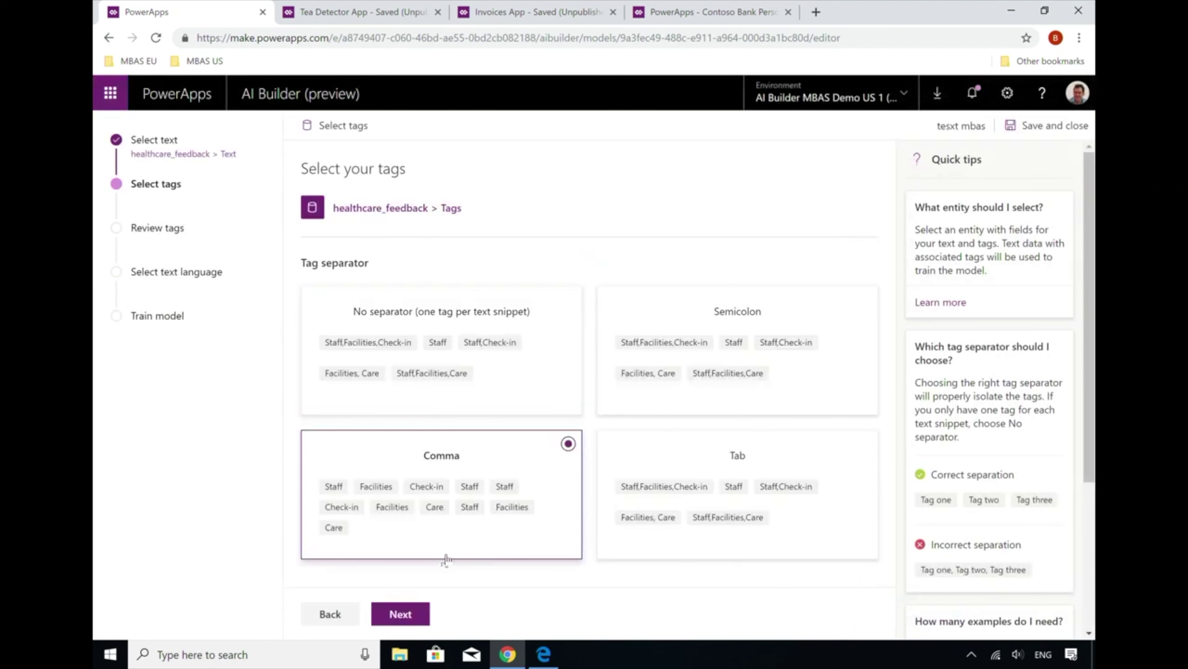
click(402, 613)
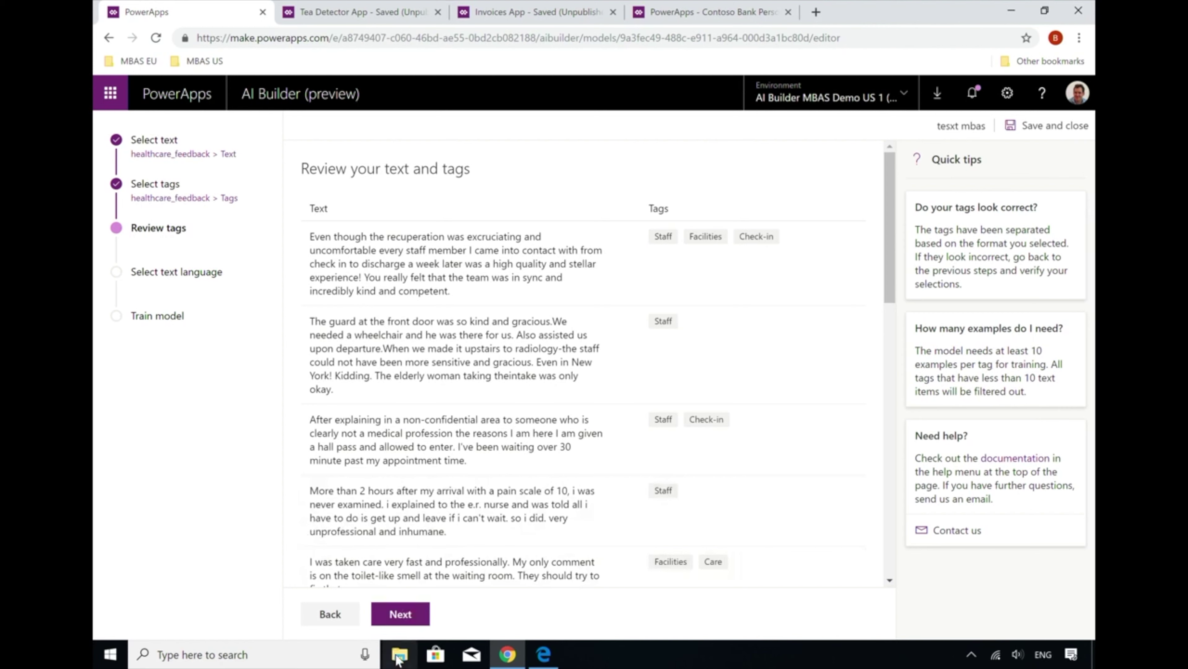
- Accept the reviewed tags, train the model with English as the text language and go to the models list
click(395, 620)
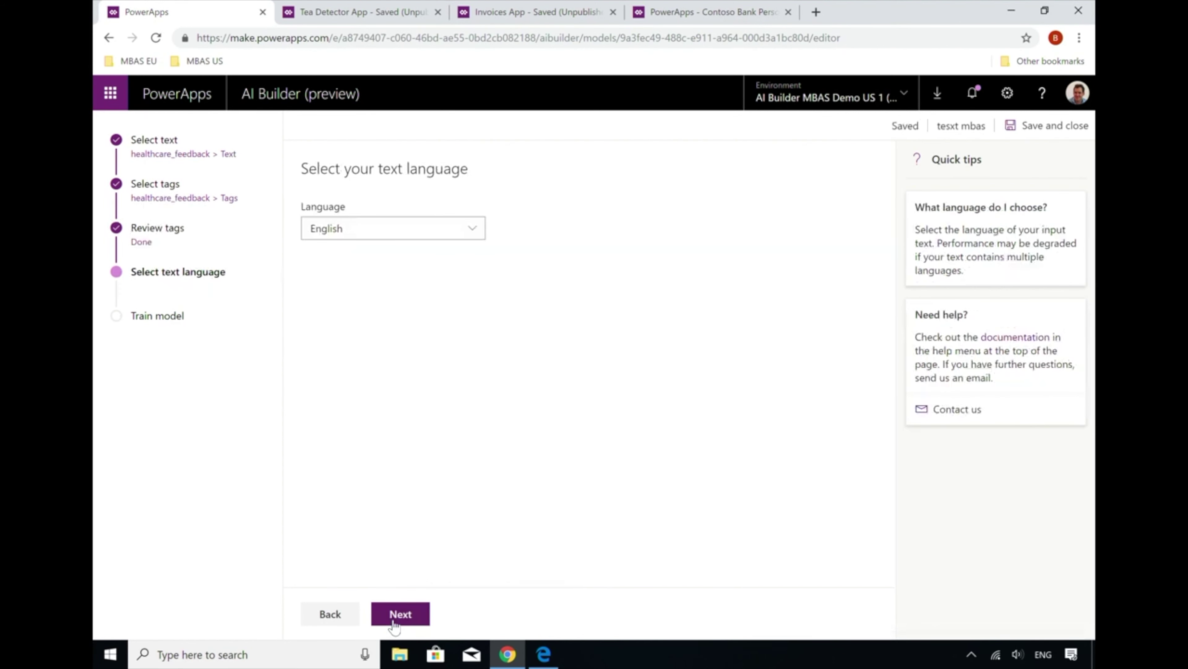
click(398, 619)
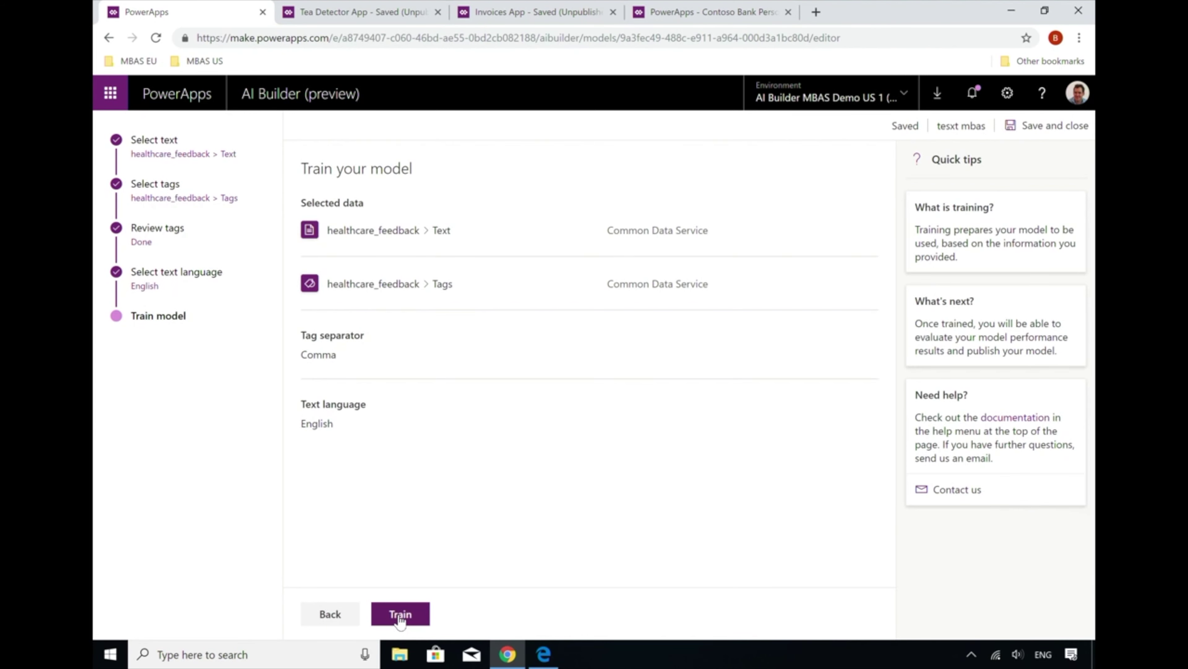
click(404, 615)
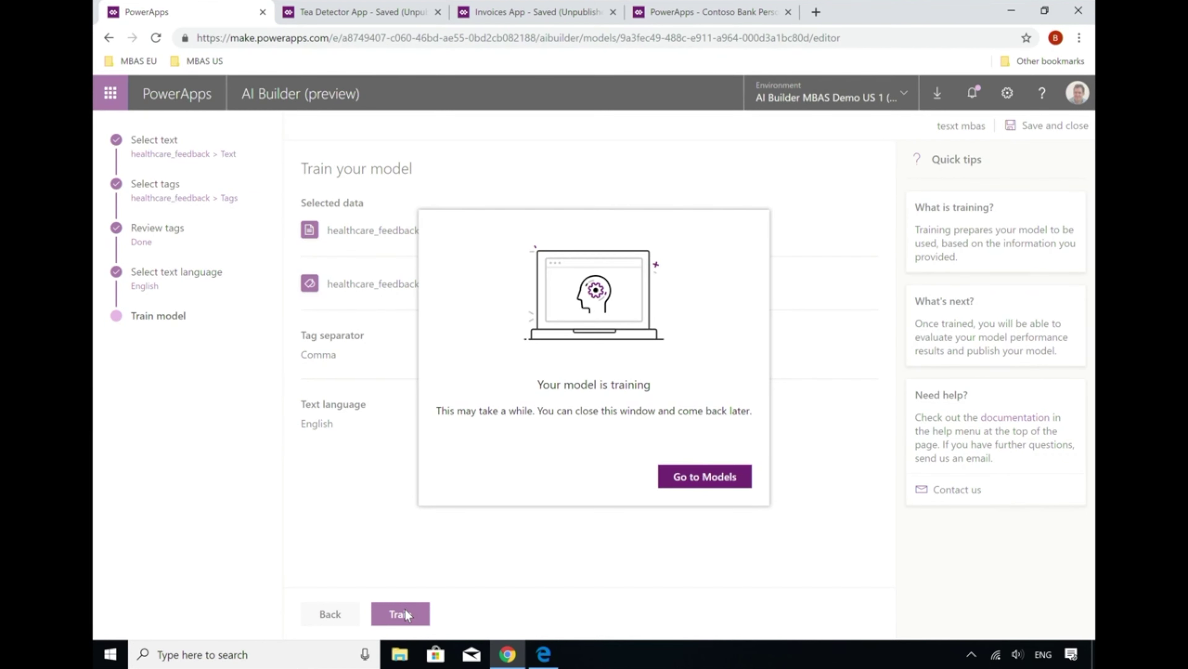
click(722, 479)
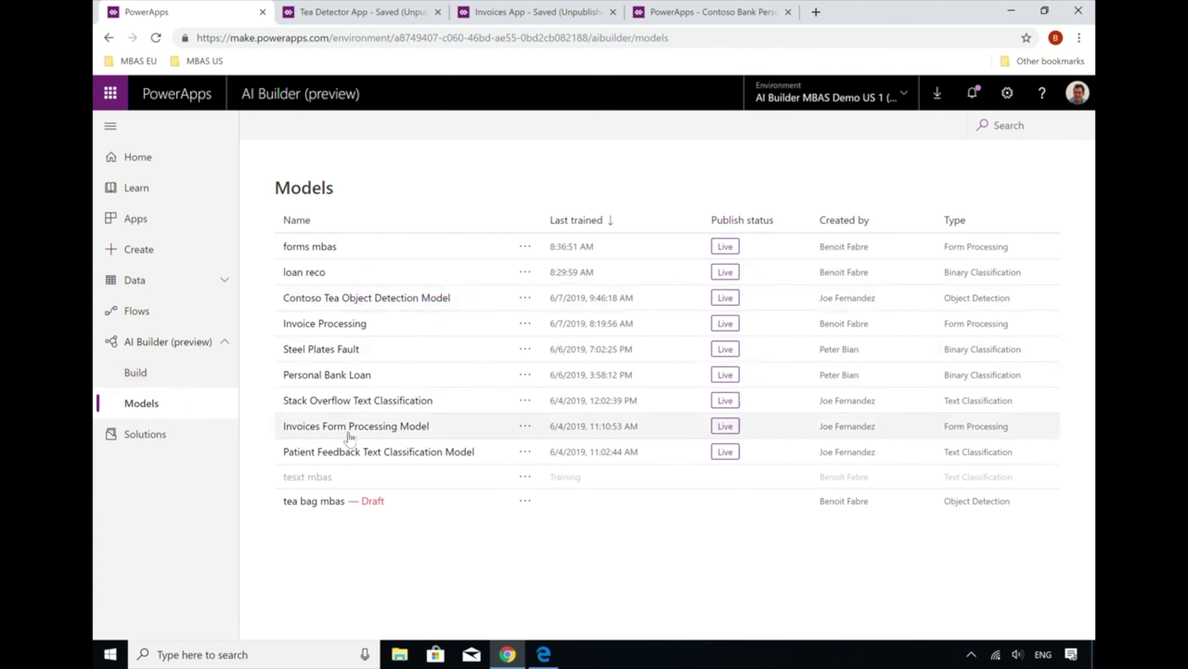
- Run a quick test of the Patient Feedback Text Classification Model with the text "my doctor was great" and close the test
click(357, 455)
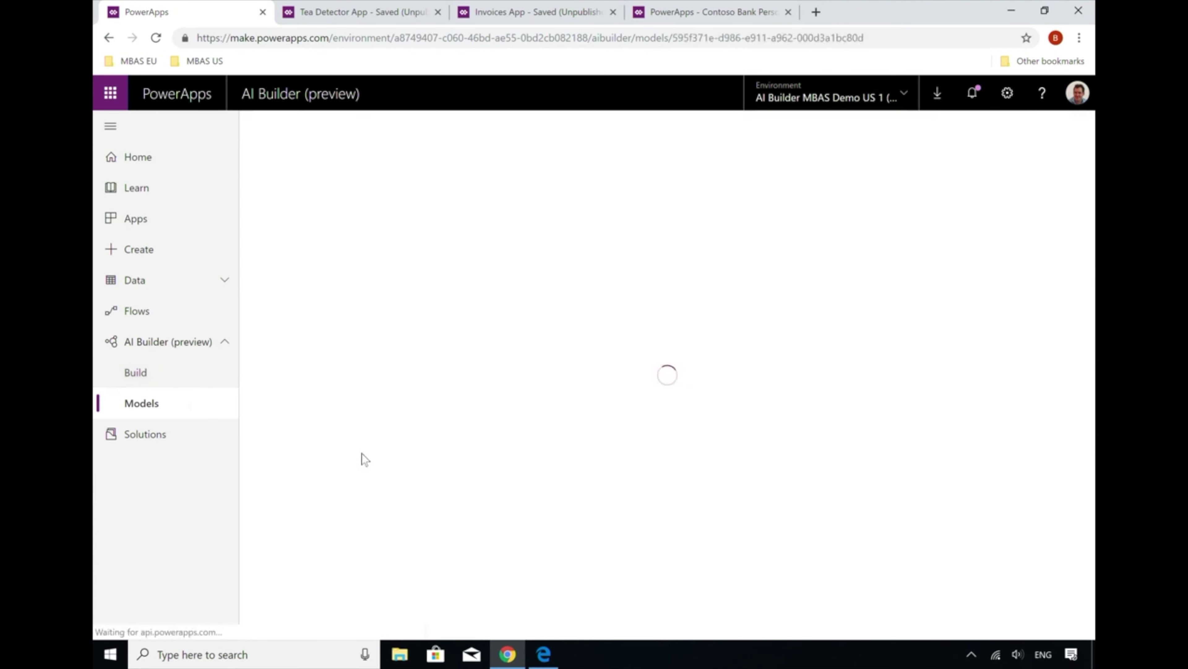
click(416, 433)
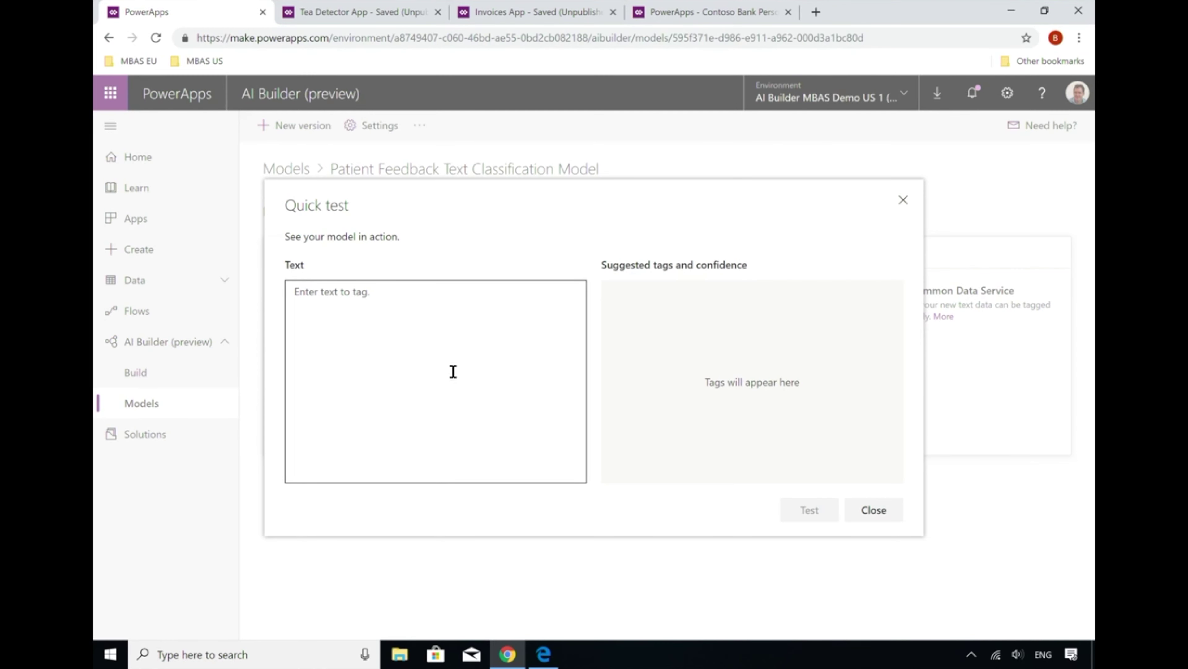
click(502, 322)
text(my doctor)
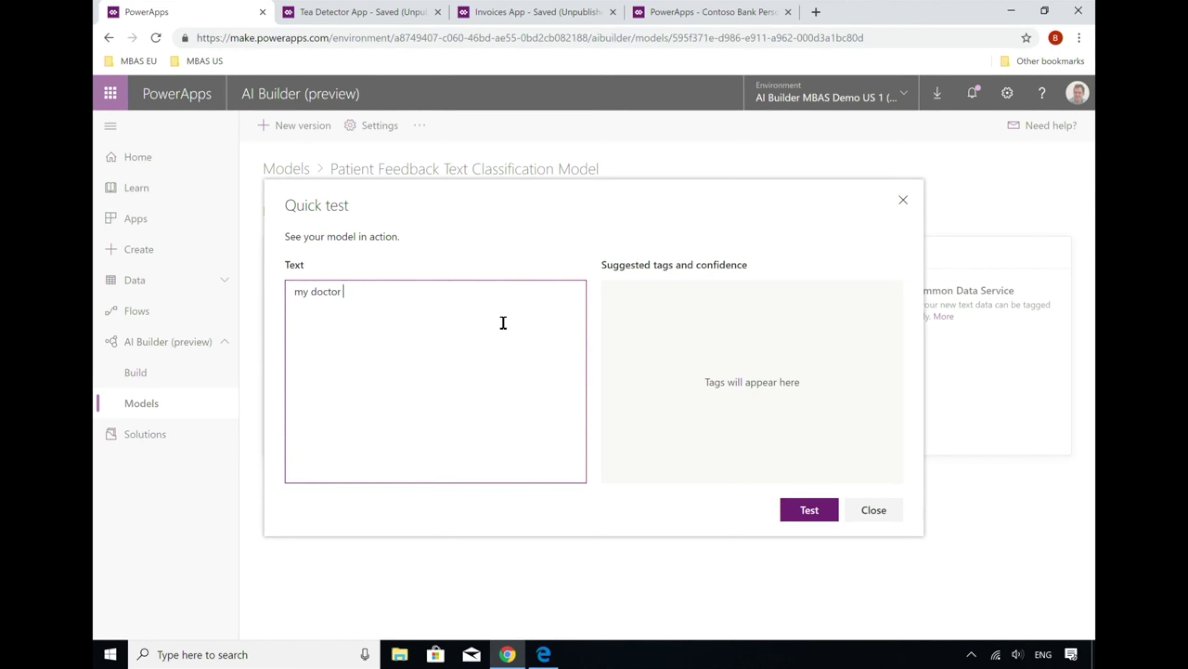
text( was great)
click(812, 515)
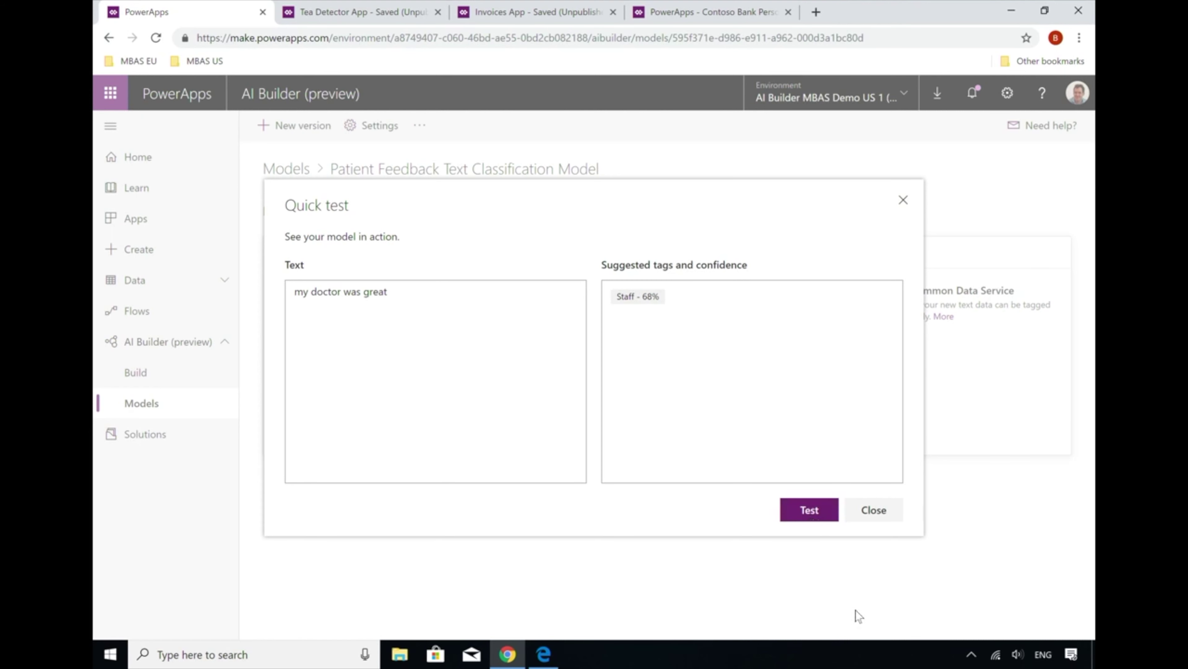
click(869, 518)
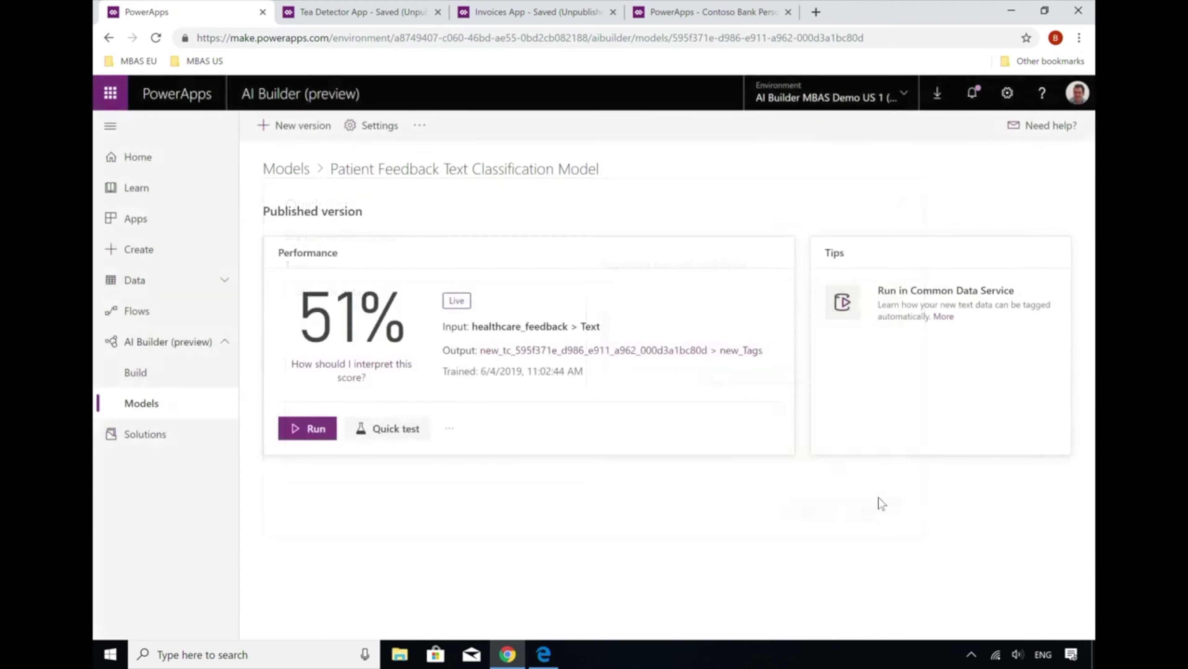
- Open the Patient Feedback AI Builder Flow from the team flows for editing
click(159, 318)
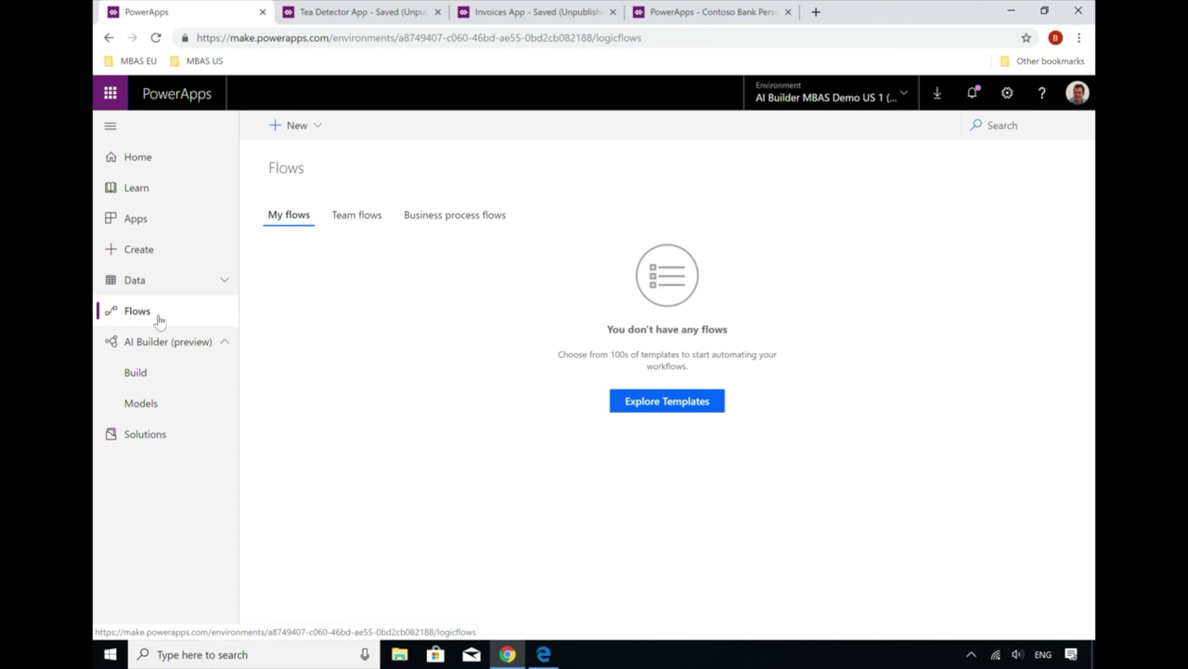
click(372, 217)
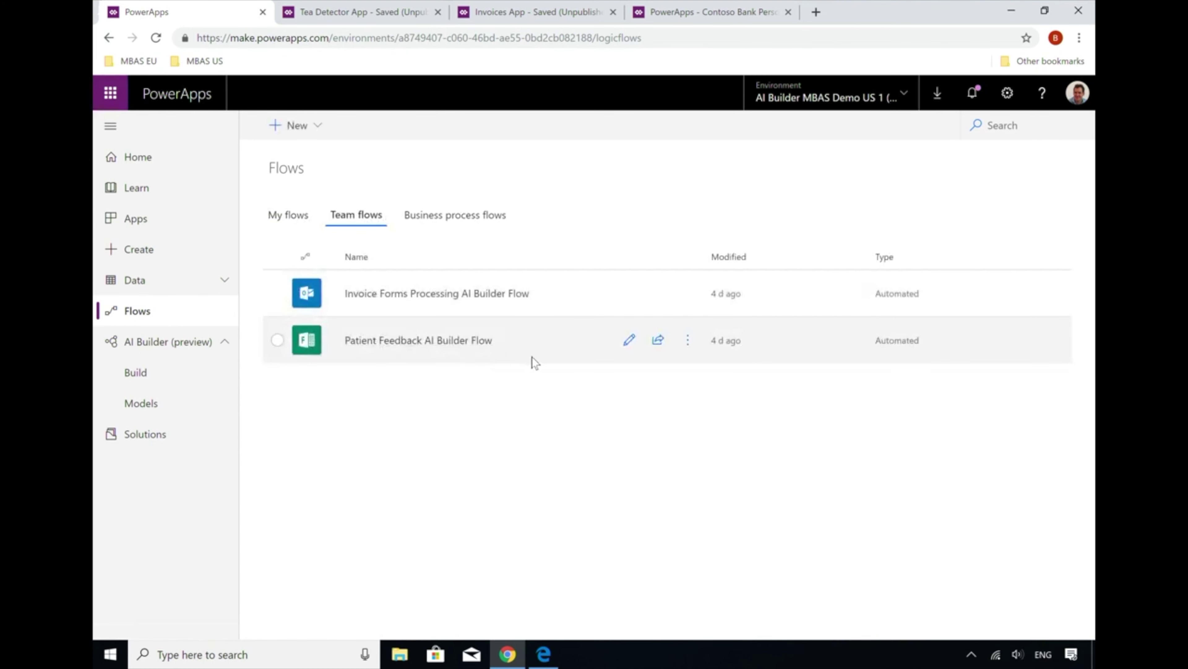
click(630, 340)
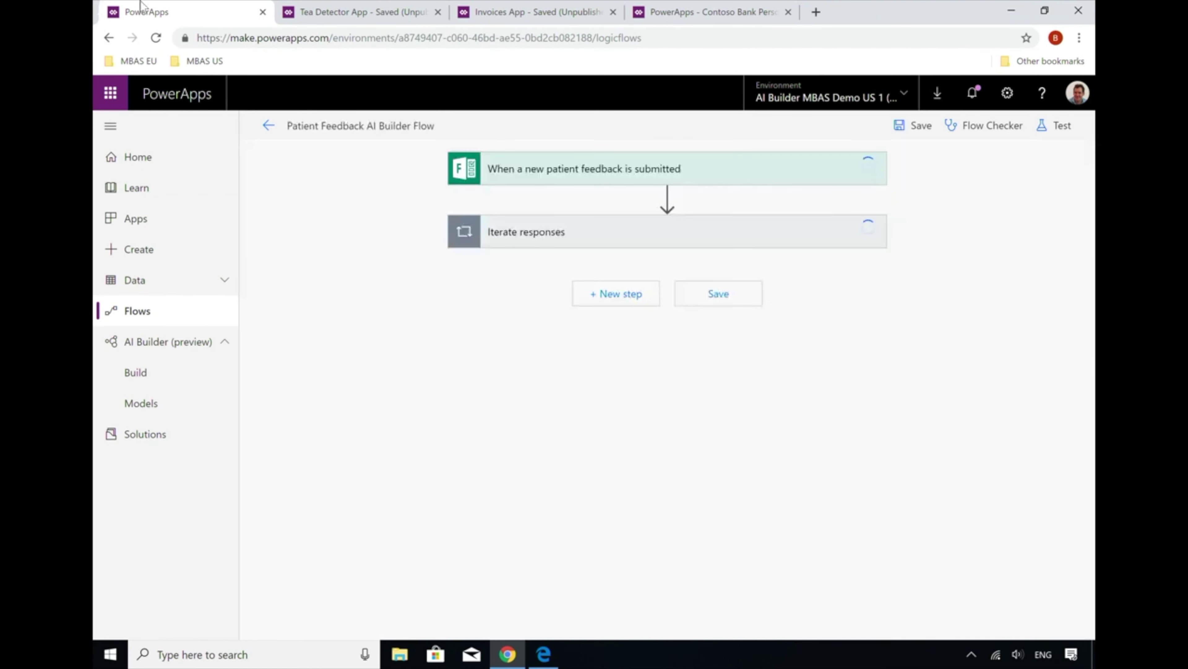
- Open the Patient Satisfaction Survey from the MBAS US bookmarks in a new browser tab and rate the hospital stay four stars
click(816, 11)
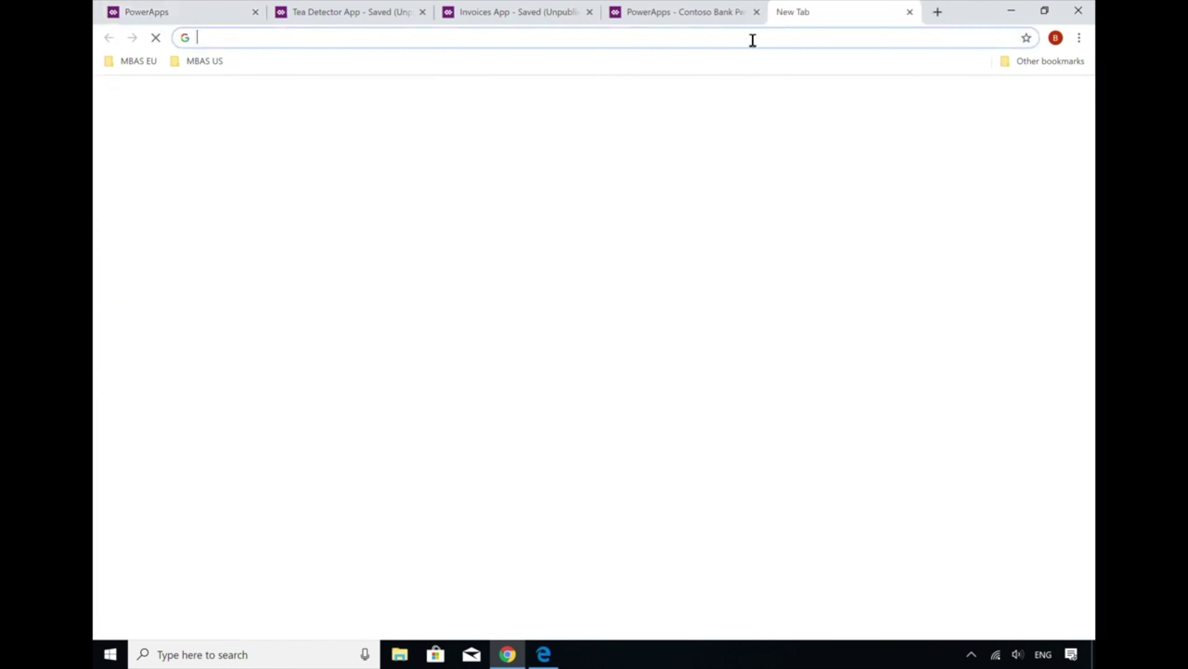
click(215, 60)
click(232, 101)
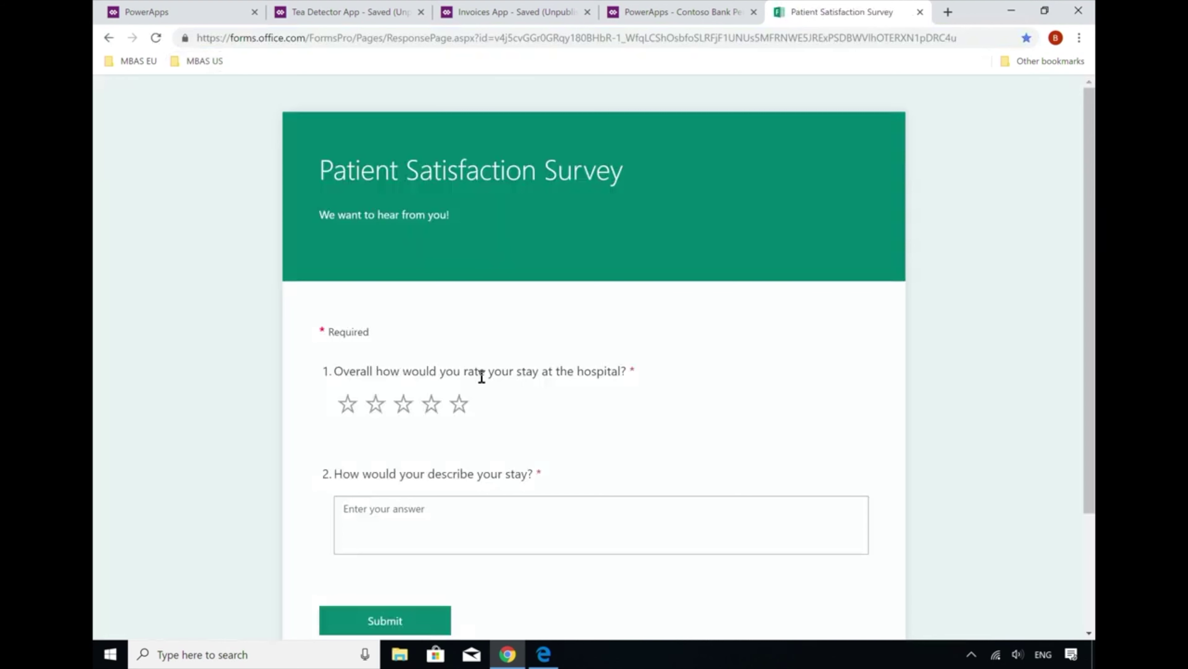
click(431, 404)
click(405, 515)
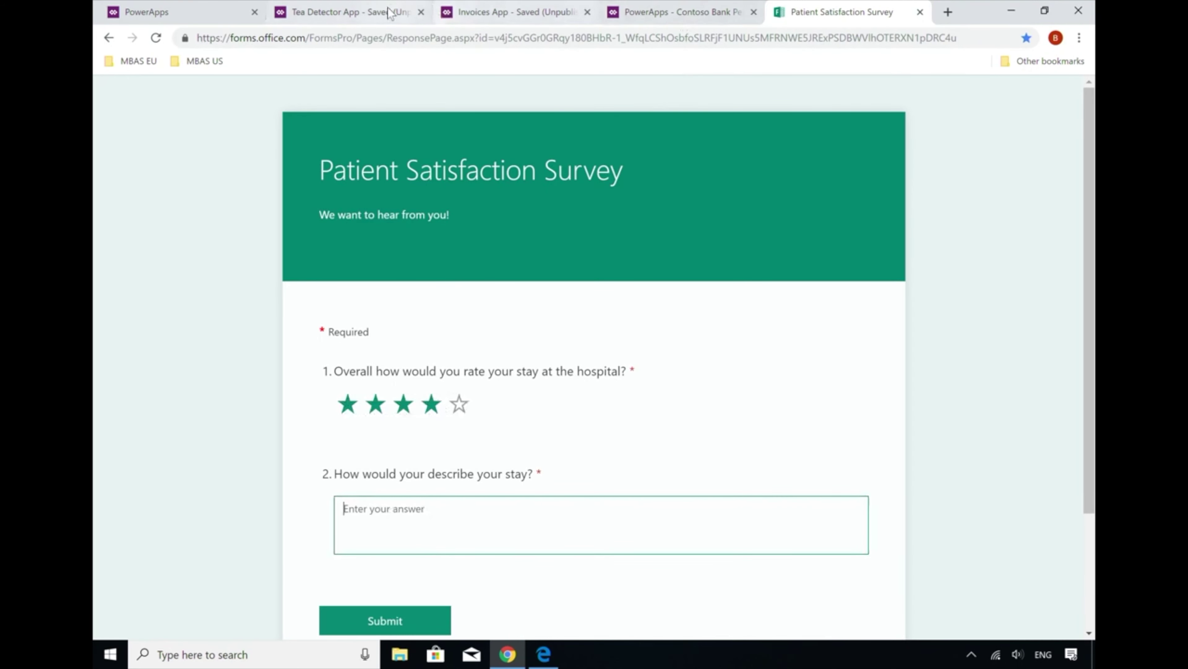
- Return to the patient feedback flow and examine the Iterate responses loop and the model choices of its text classification action
click(514, 12)
click(146, 13)
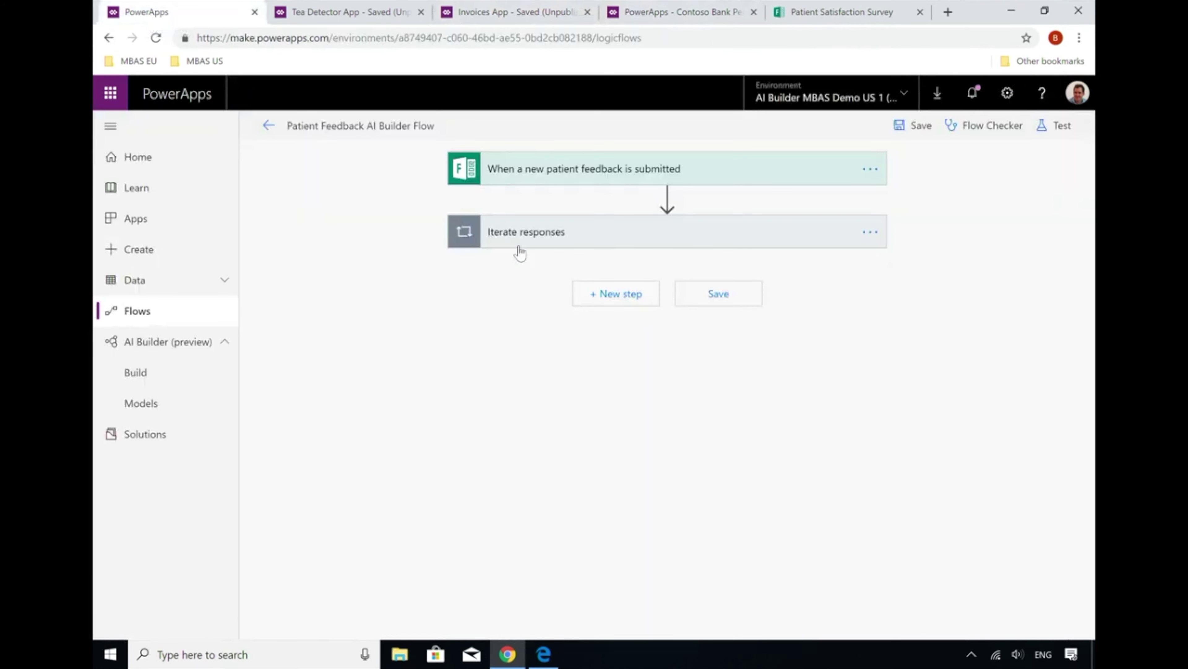
click(605, 239)
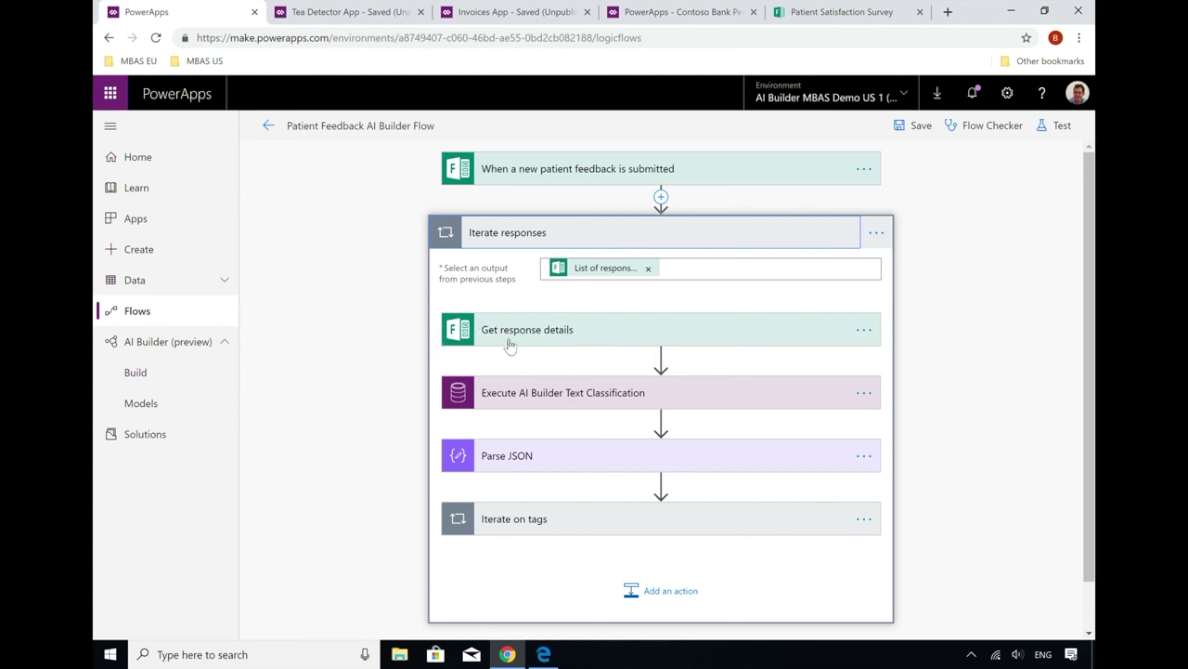
click(554, 398)
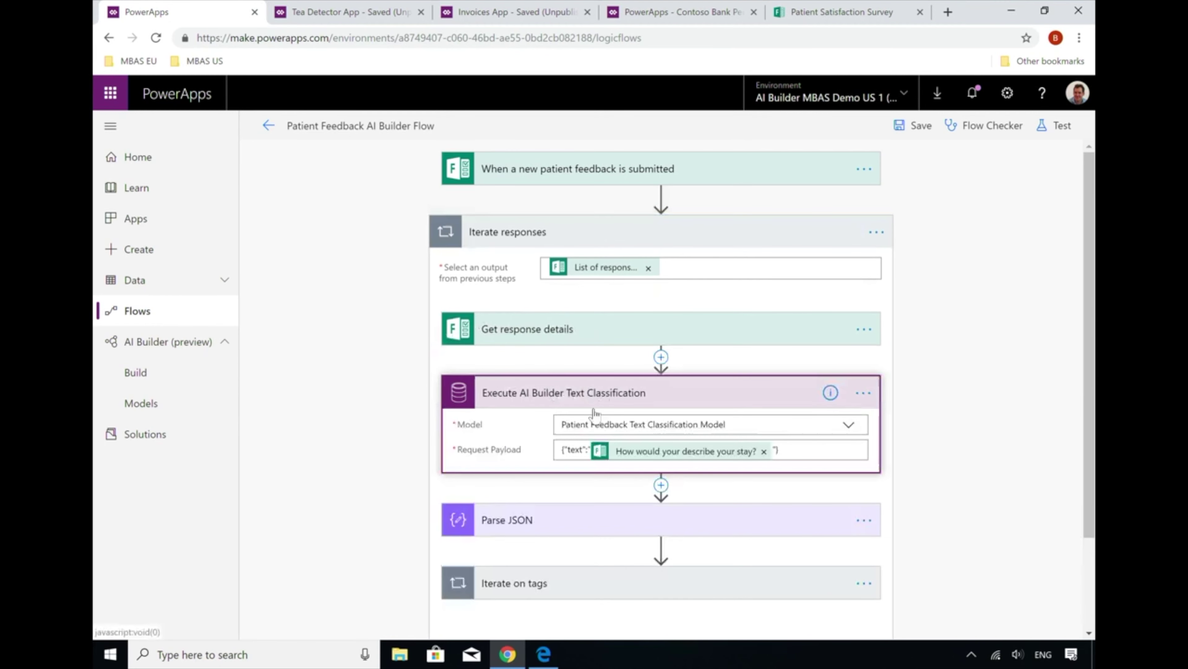
click(602, 421)
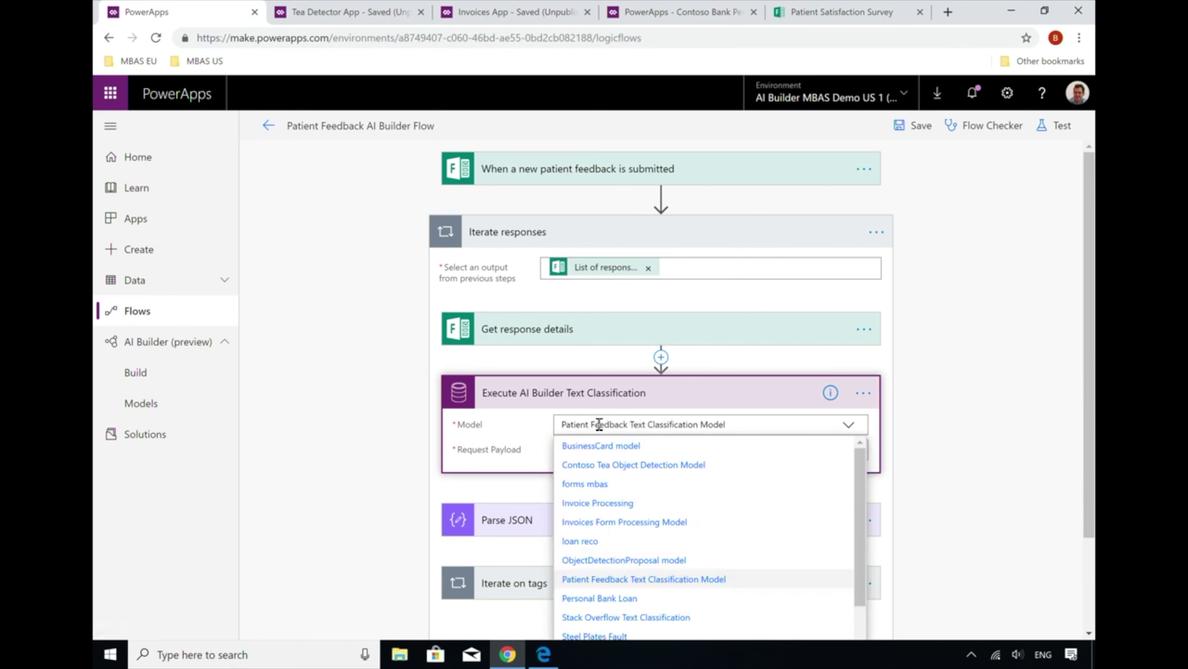
click(420, 406)
- Expand the Iterate on tags loop and its Condition to examine the compared tag value and the resulting branches
scroll(510, 453, down, 2)
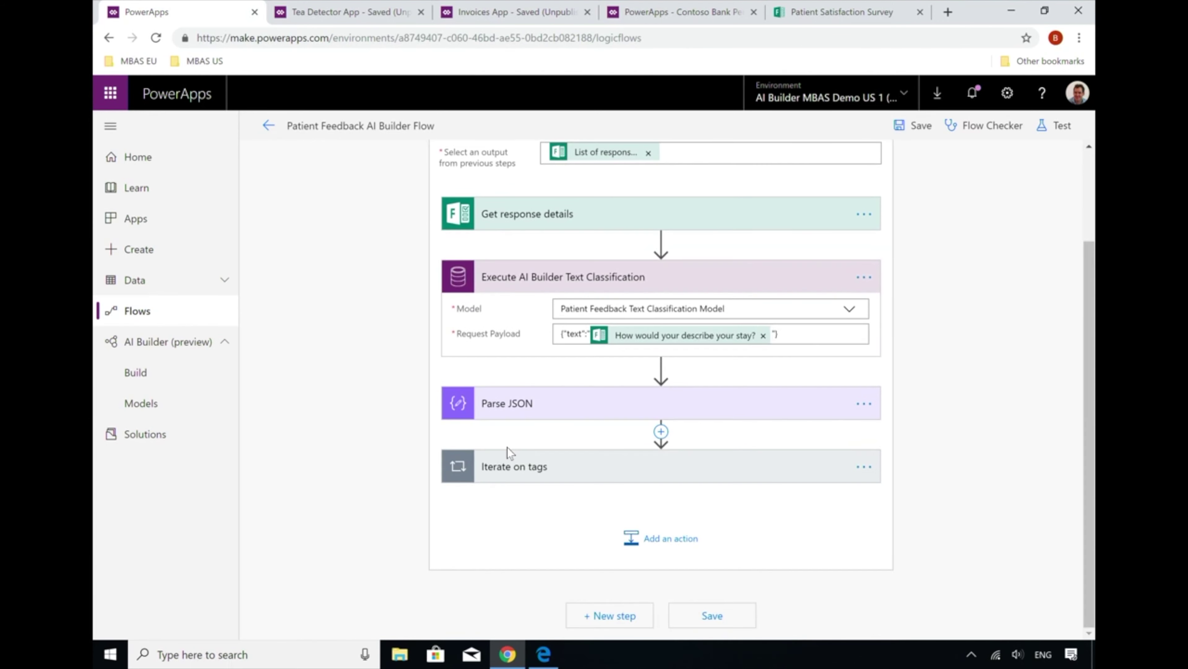
click(545, 473)
scroll(562, 492, down, 3)
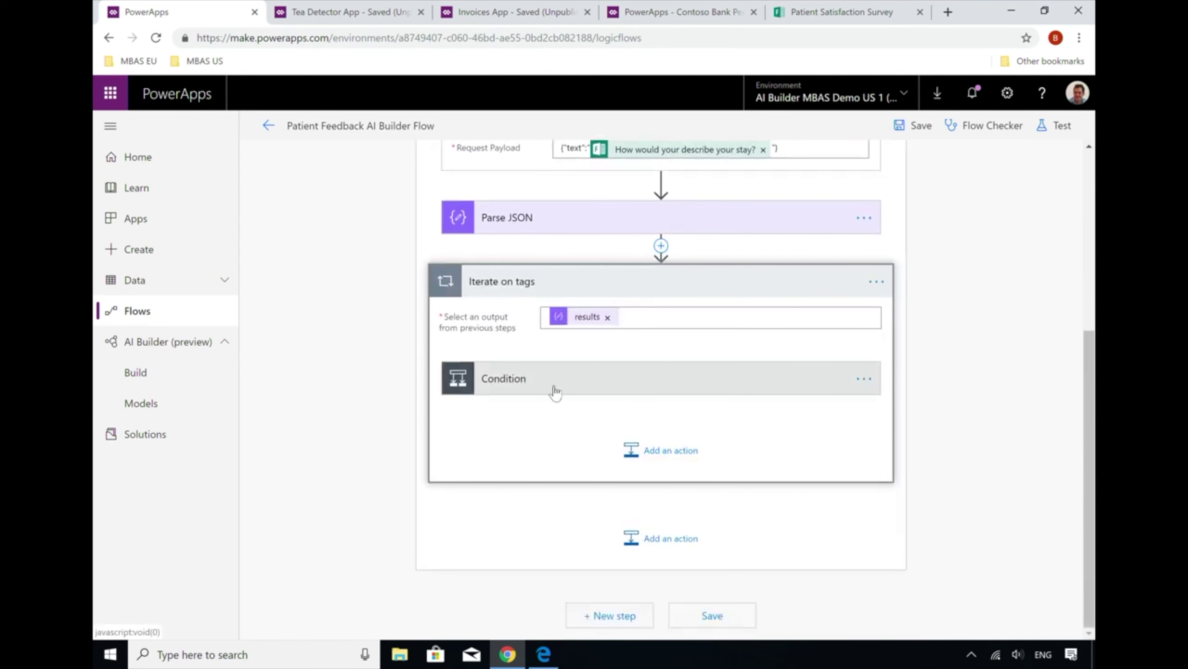
click(555, 391)
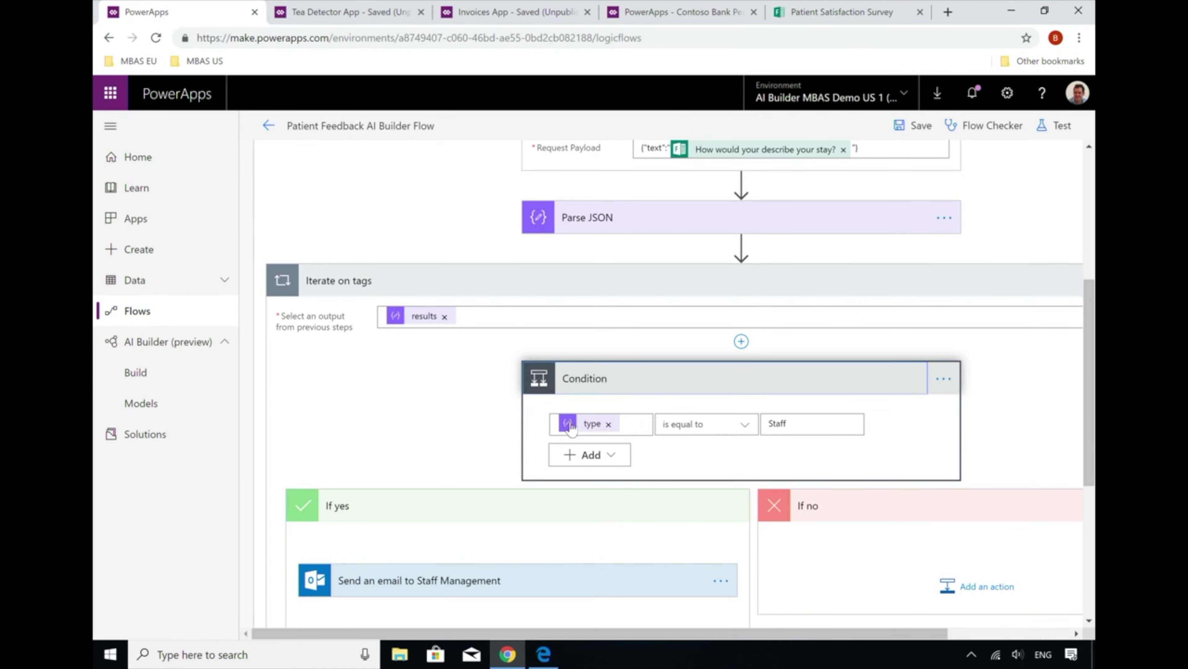
click(788, 425)
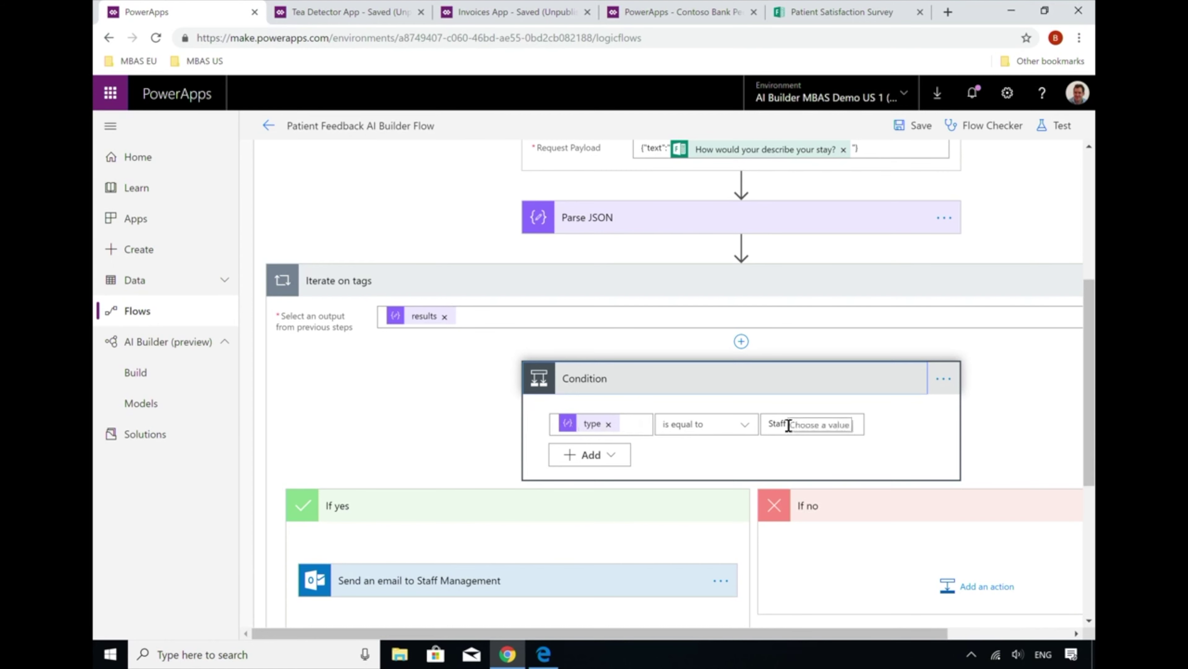
scroll(517, 557, down, 2)
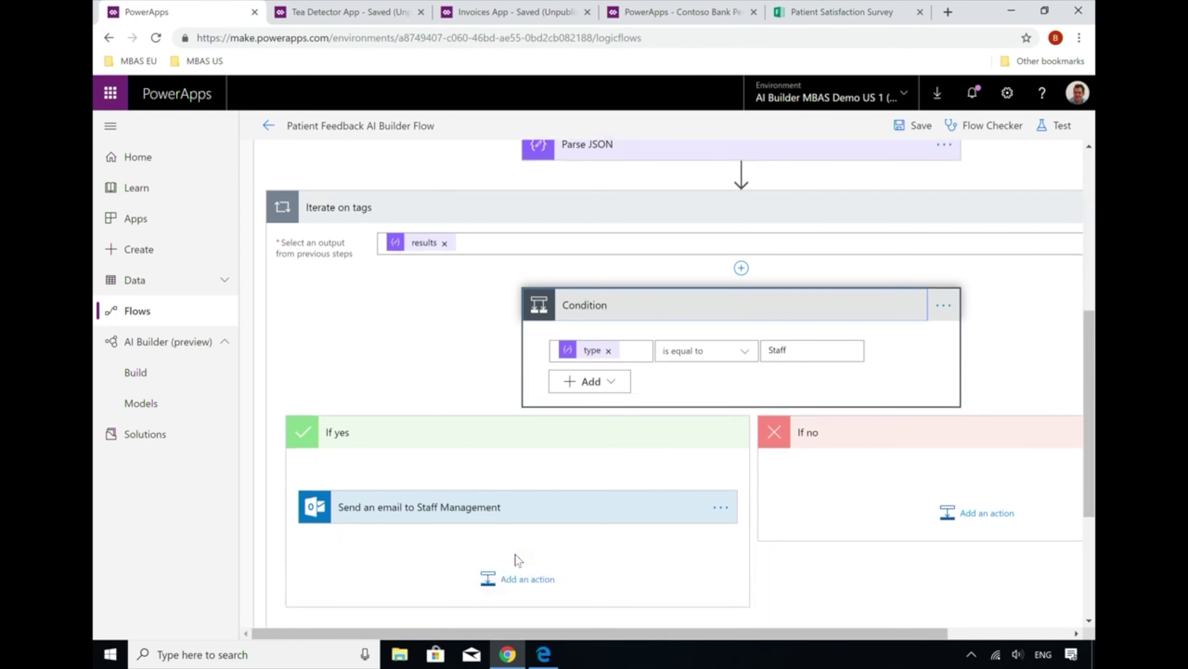